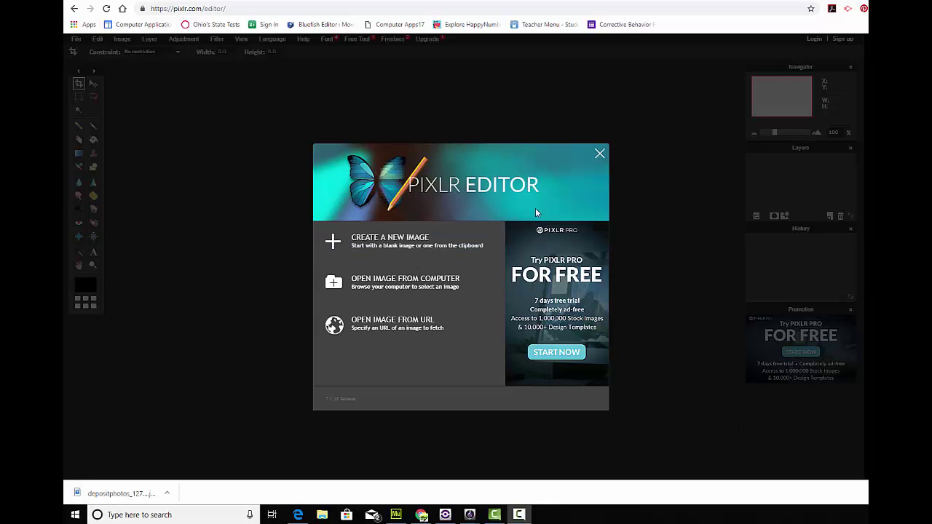
Step: Open the Haunted House image from the Downloads folder, the 520x520 px silhouette
left_click(489, 294)
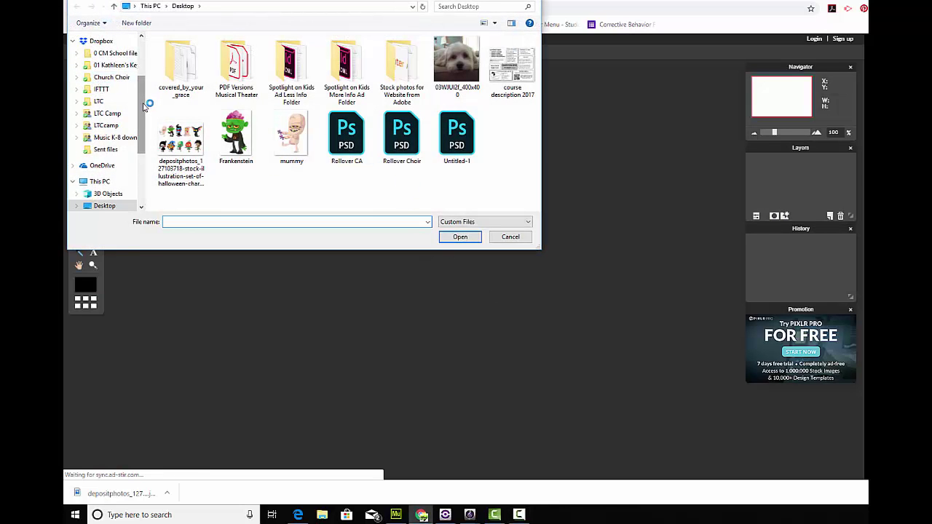
left_click_drag(146, 106, 146, 69)
left_click(116, 83)
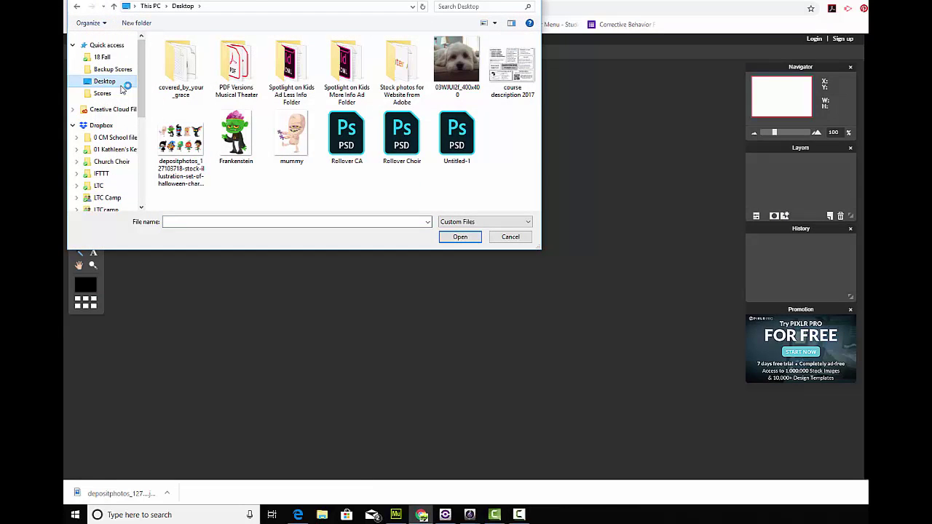
left_click_drag(141, 76, 138, 139)
left_click(116, 178)
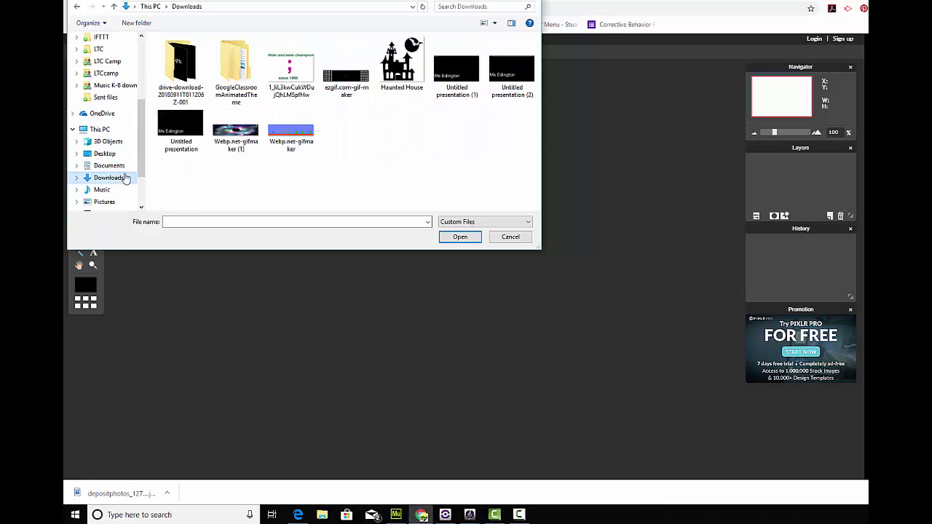
left_click(409, 86)
left_click(467, 240)
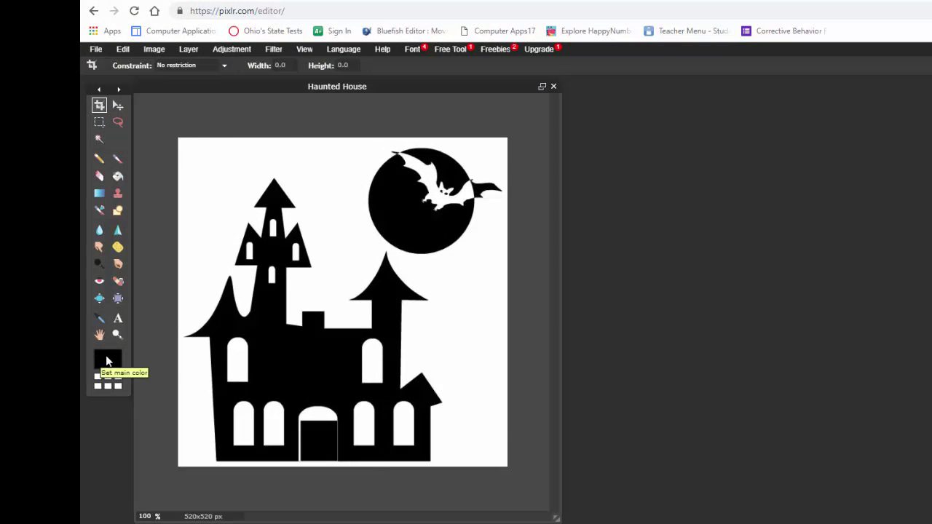
Step: Select the Paint Bucket and set its colour to blue 2137b5
left_click(117, 177)
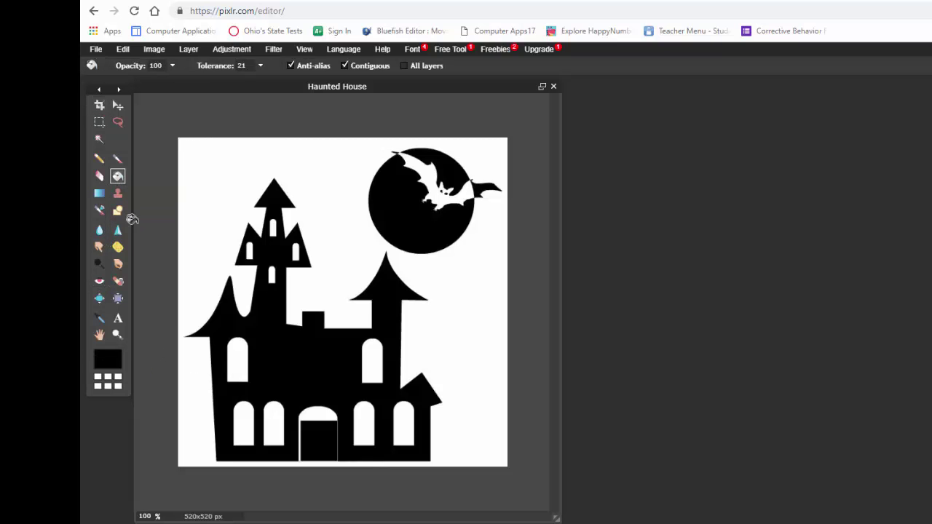
left_click(104, 366)
left_click(458, 343)
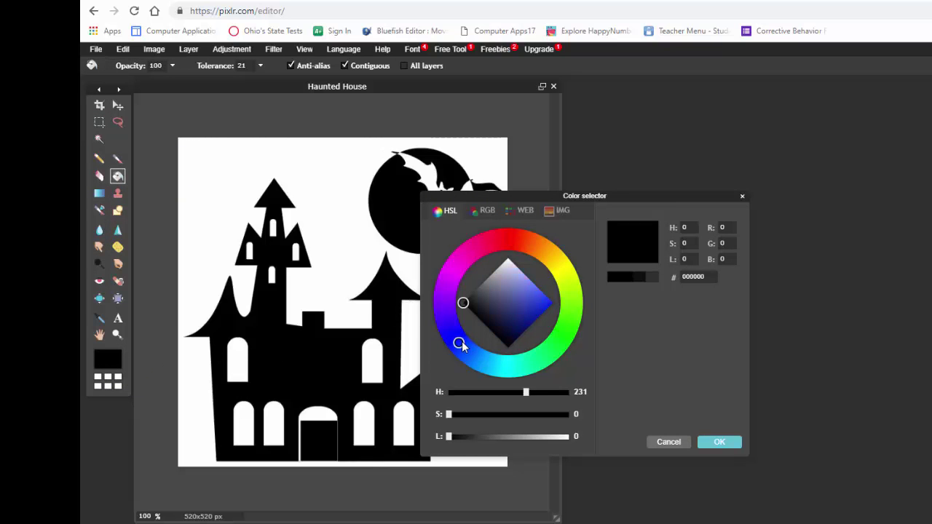
left_click(531, 308)
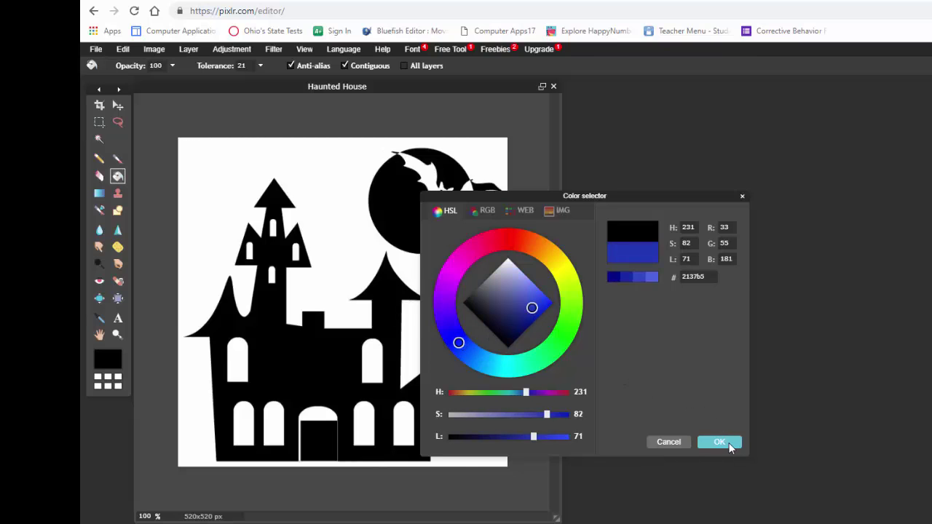
left_click(728, 445)
Step: Try a blue fill on the house, then undo it to restore black
left_click(311, 367)
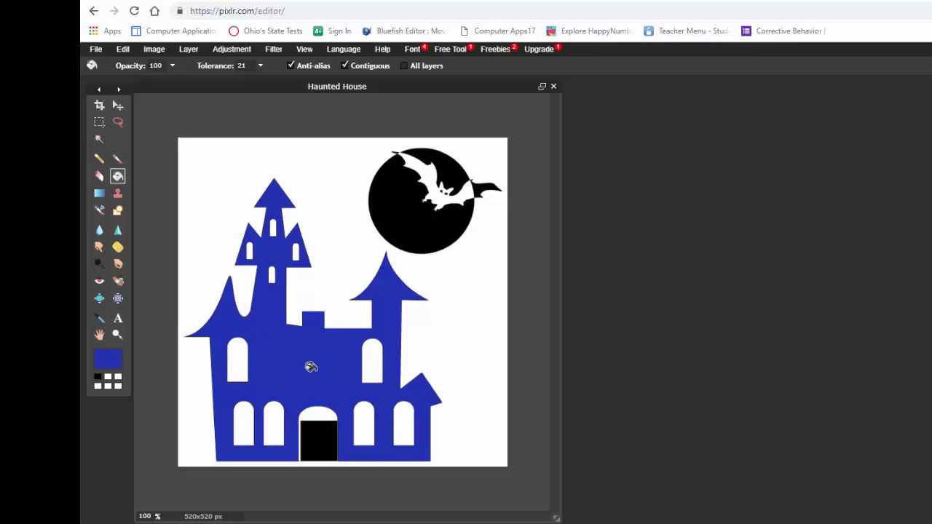
left_click(114, 332)
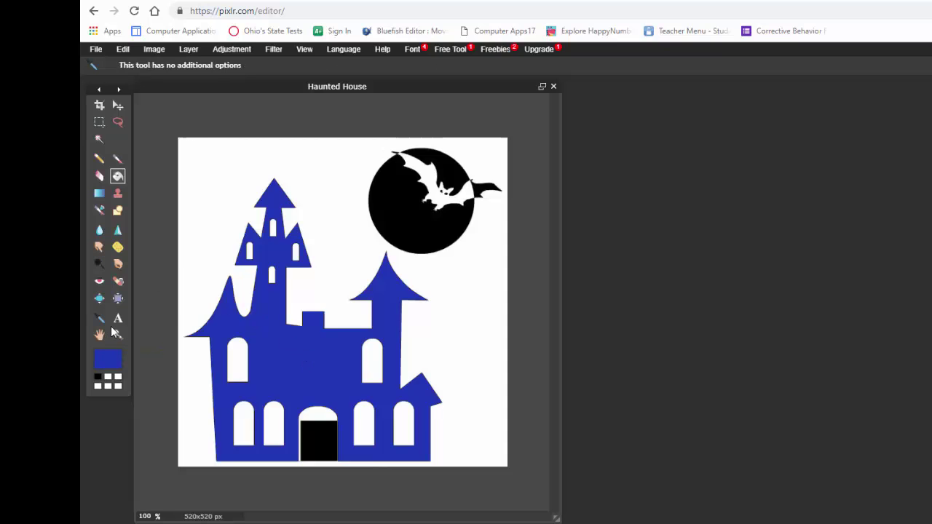
key("ctrl+z")
key("g")
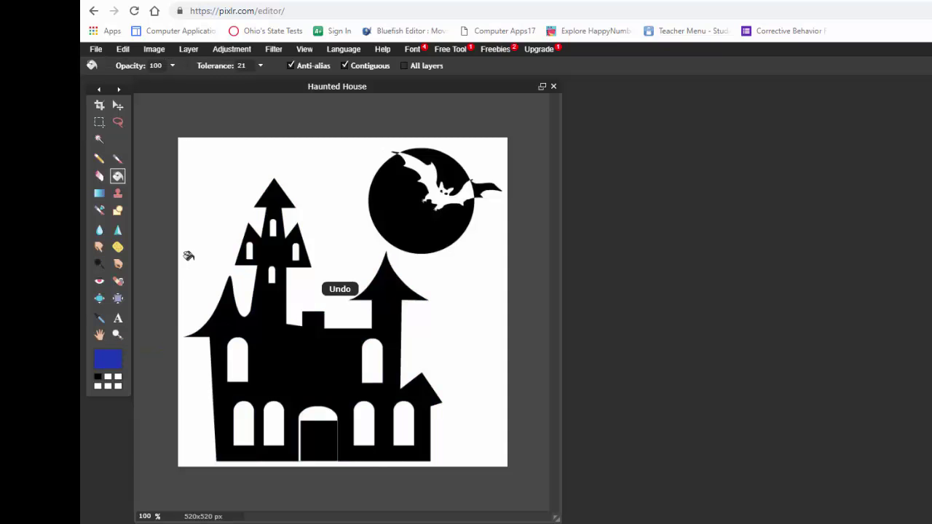
Step: With the Move tool active, open the Desktop's mummy picture as a new layer
left_click(119, 106)
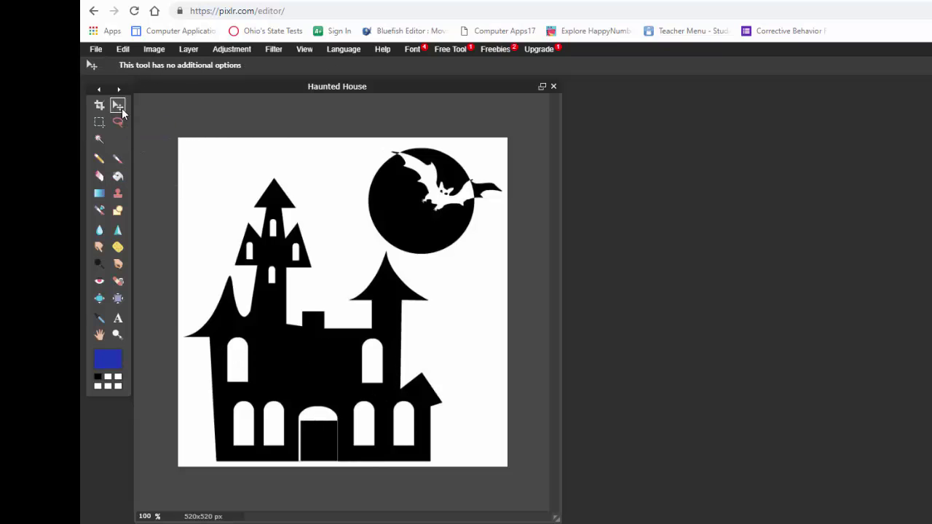
left_click(189, 50)
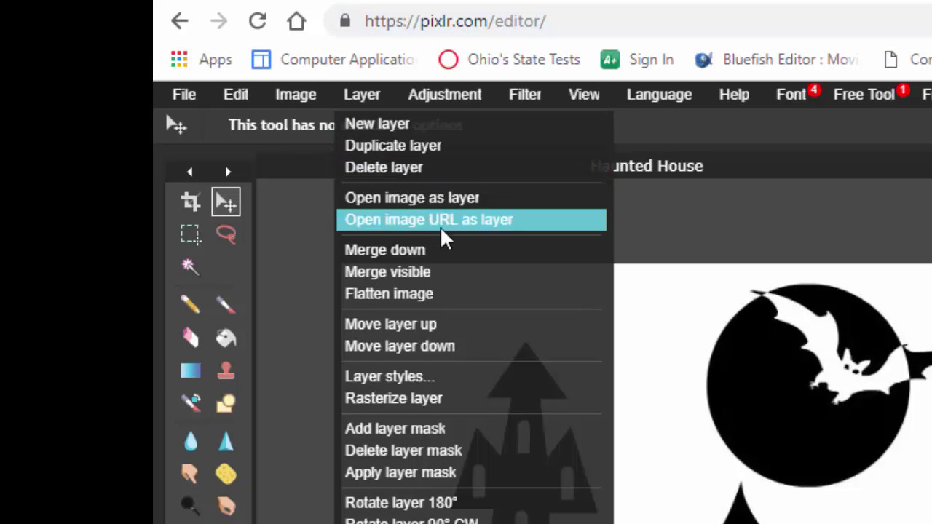
left_click(501, 204)
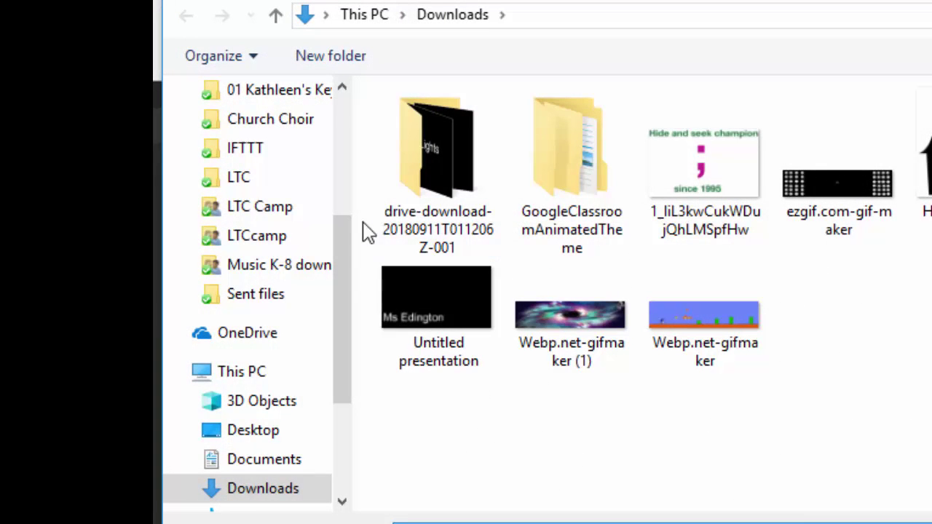
left_click_drag(343, 258, 347, 123)
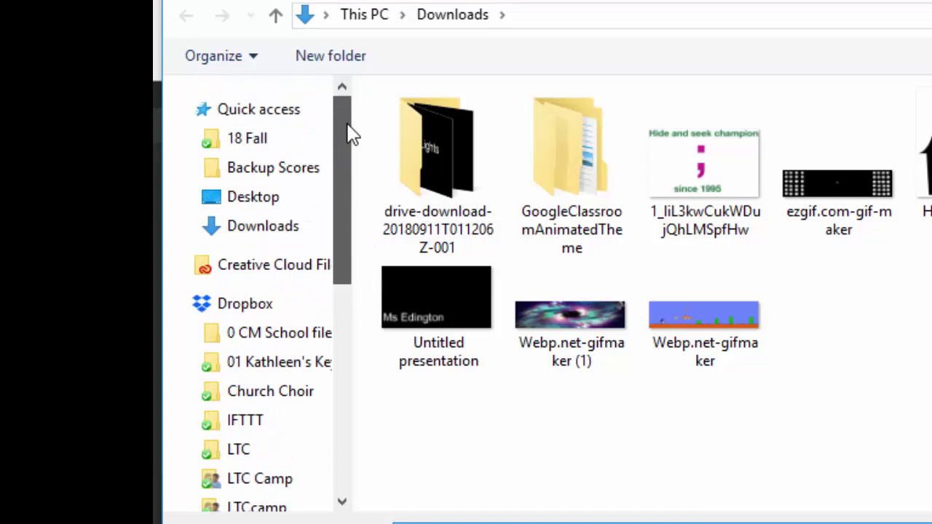
left_click(288, 204)
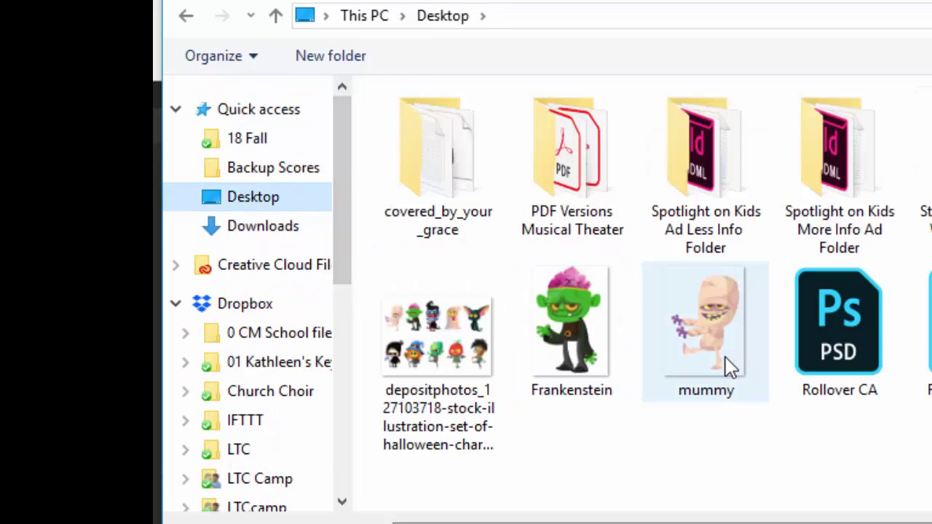
left_click(757, 393)
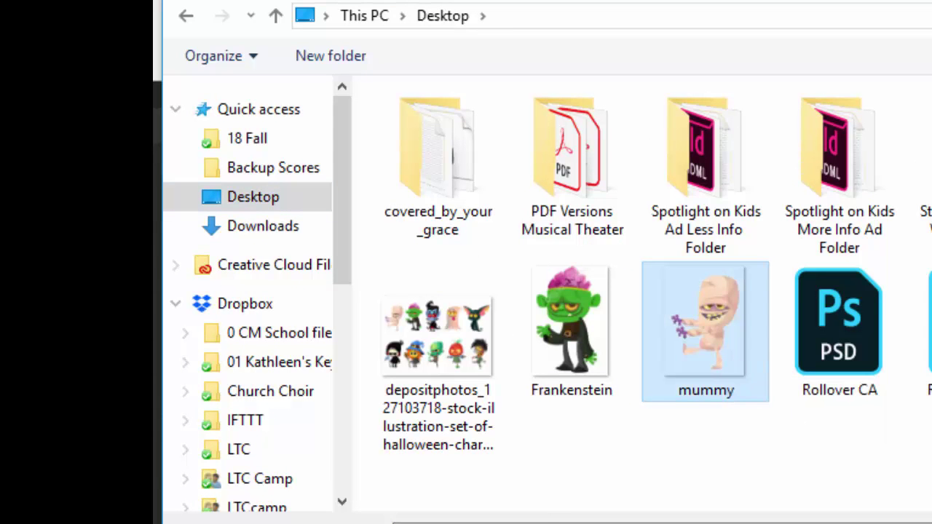
key("Return")
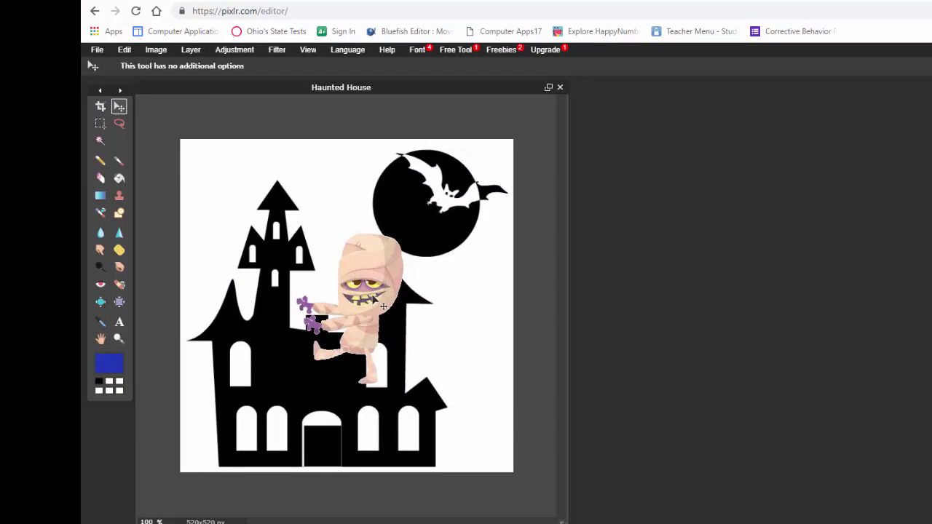
Step: Shrink the mummy with Free transform and move it into the window right of the door
left_click(191, 51)
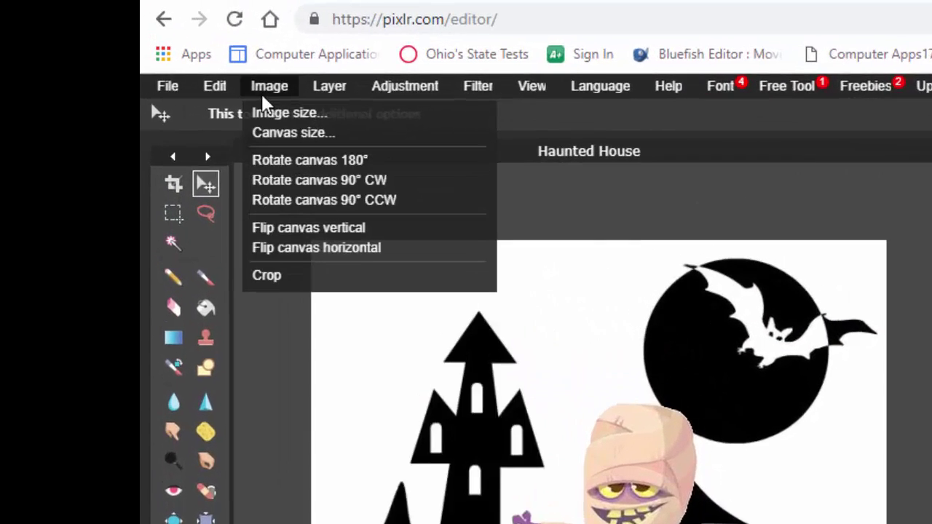
mouse_move(129, 54)
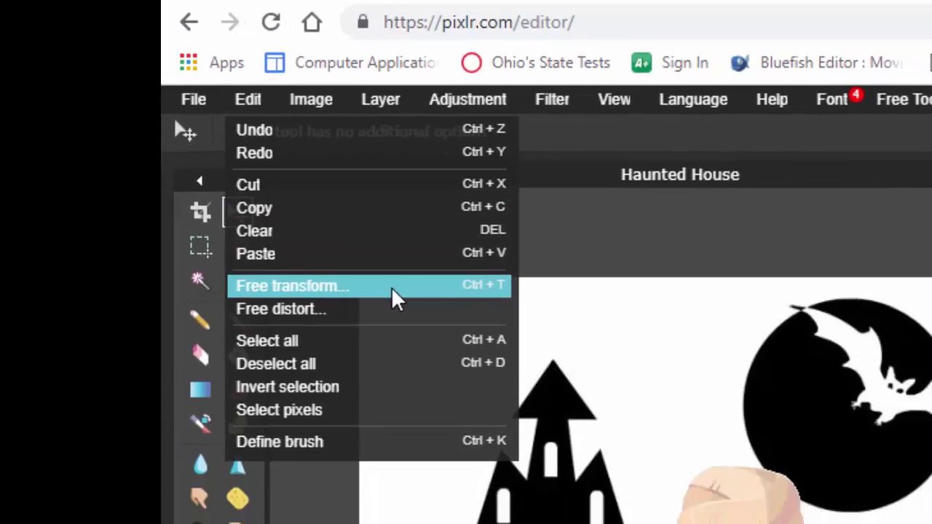
left_click(441, 327)
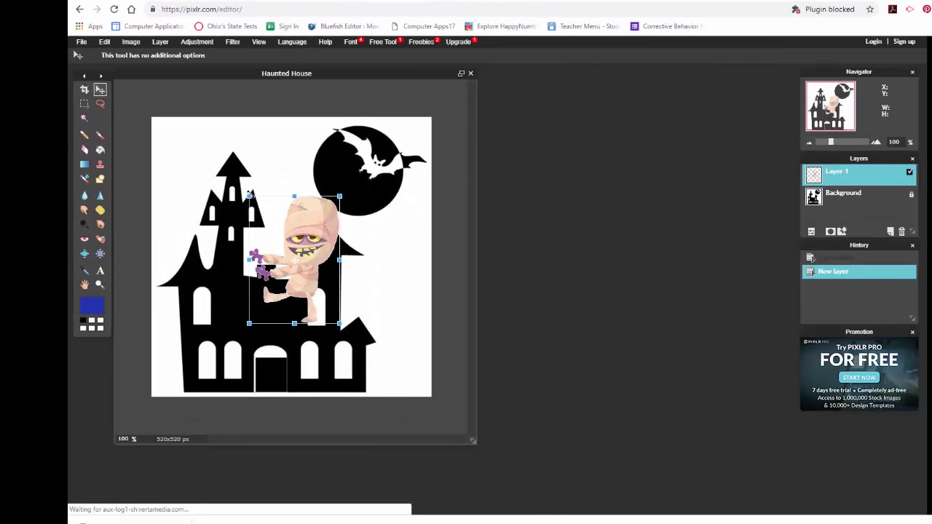
left_click_drag(250, 193, 278, 233)
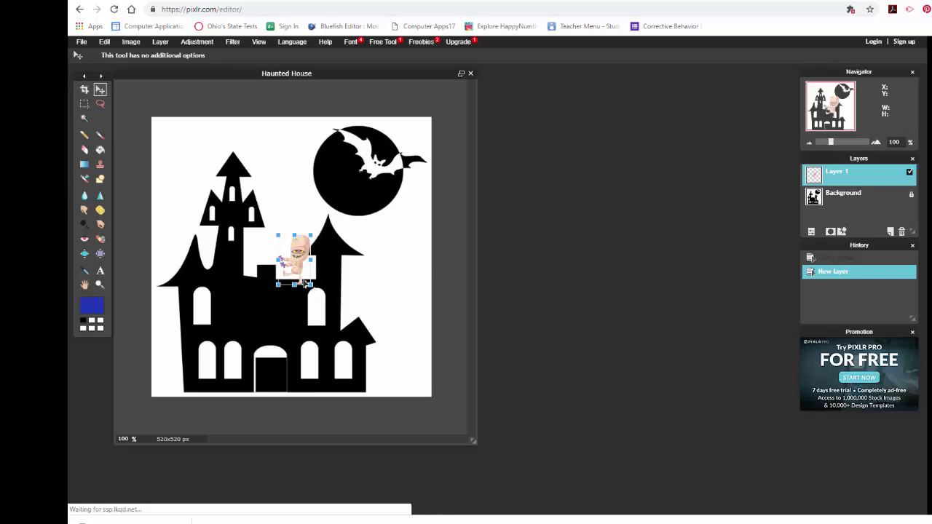
left_click(411, 299)
left_click(463, 304)
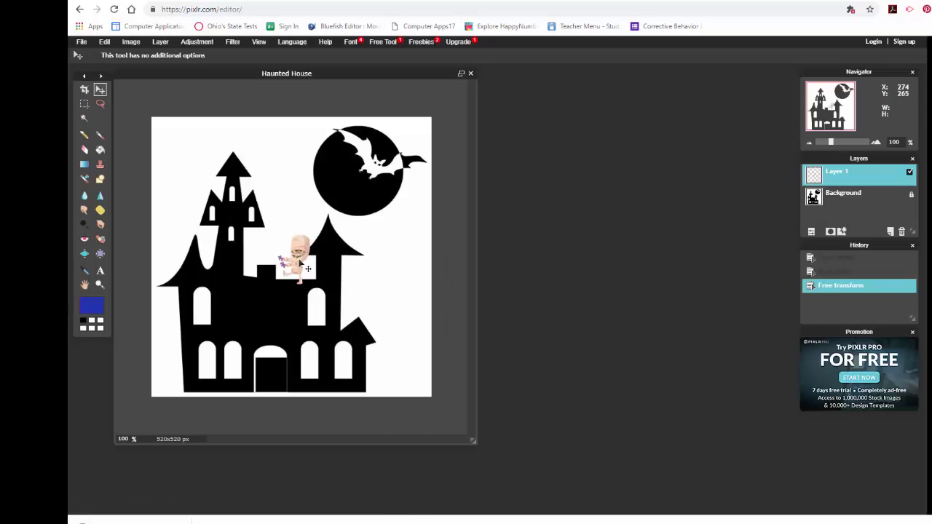
left_click_drag(297, 267, 312, 362)
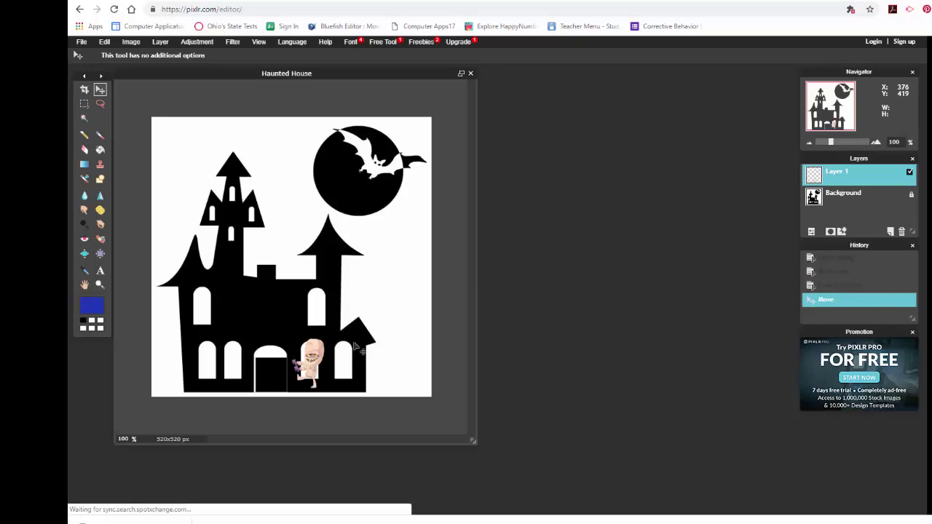
left_click(303, 219)
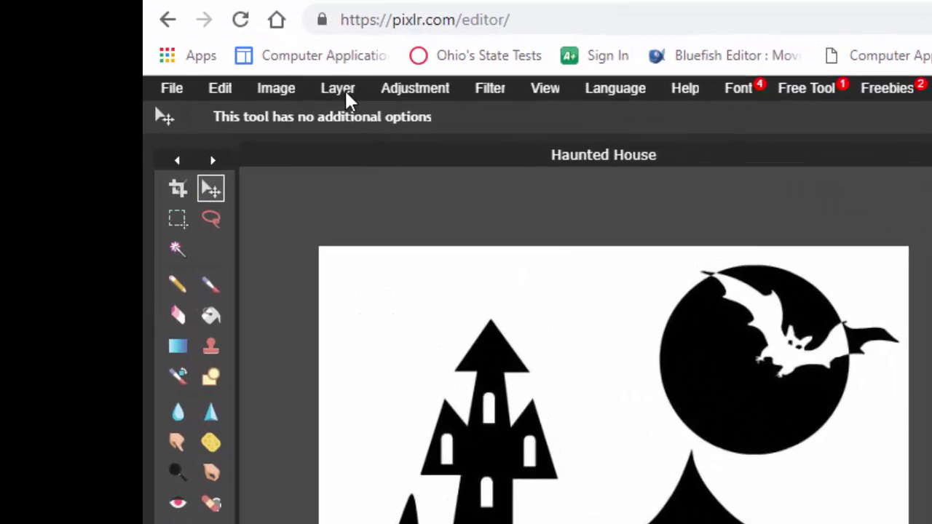
Step: Open the Frankenstein picture as a new layer in the haunted house image
left_click(163, 41)
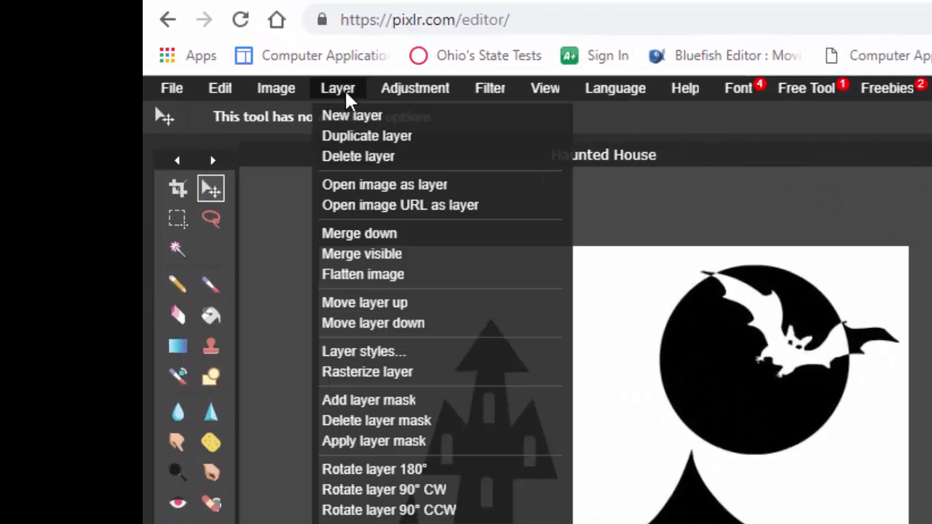
left_click(398, 186)
left_click(520, 306)
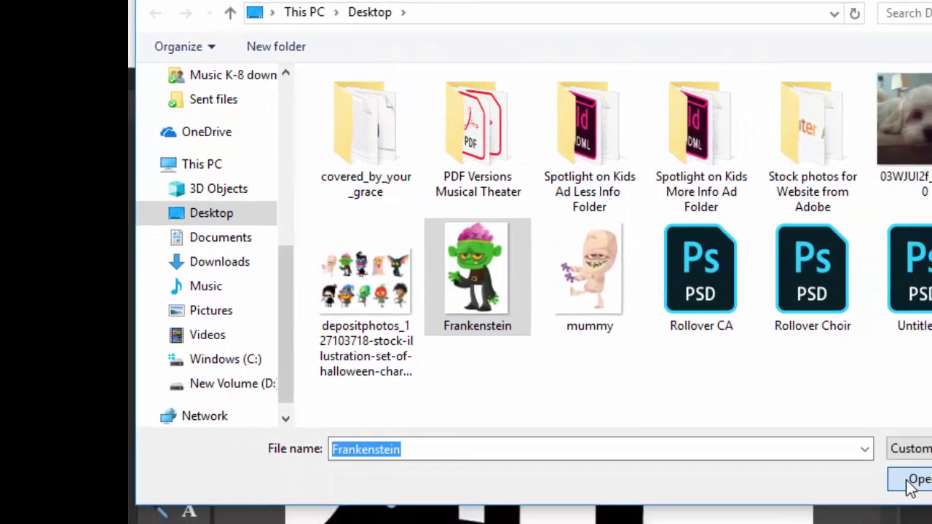
left_click(915, 481)
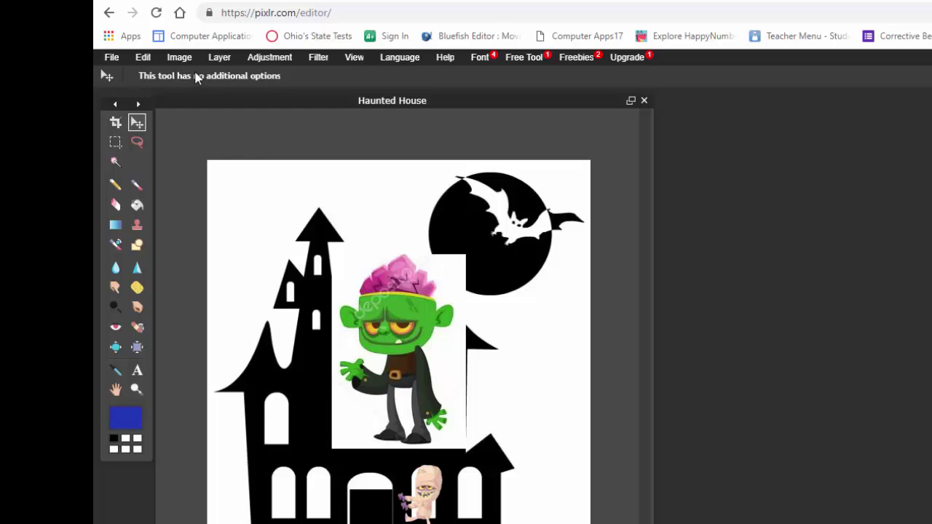
Step: Shrink Frankenstein with Free transform and move him down-left onto the house
left_click(145, 58)
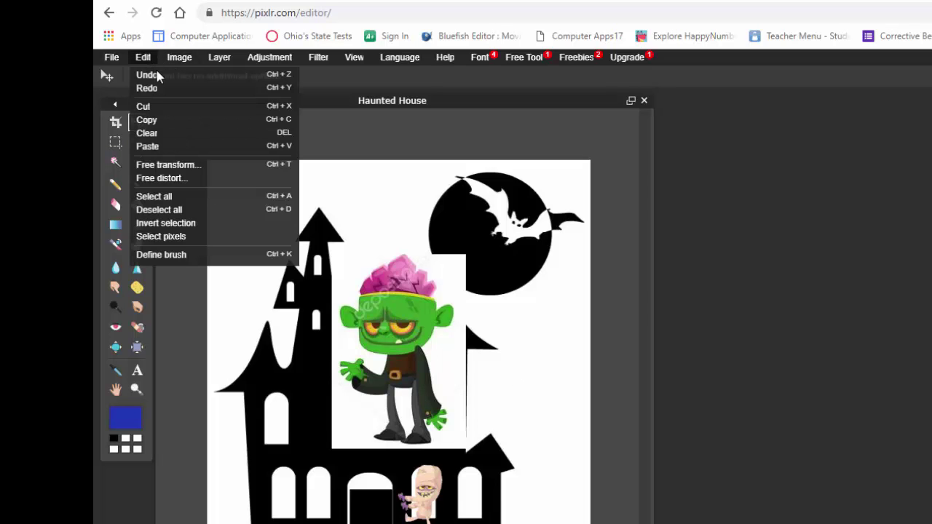
left_click(168, 165)
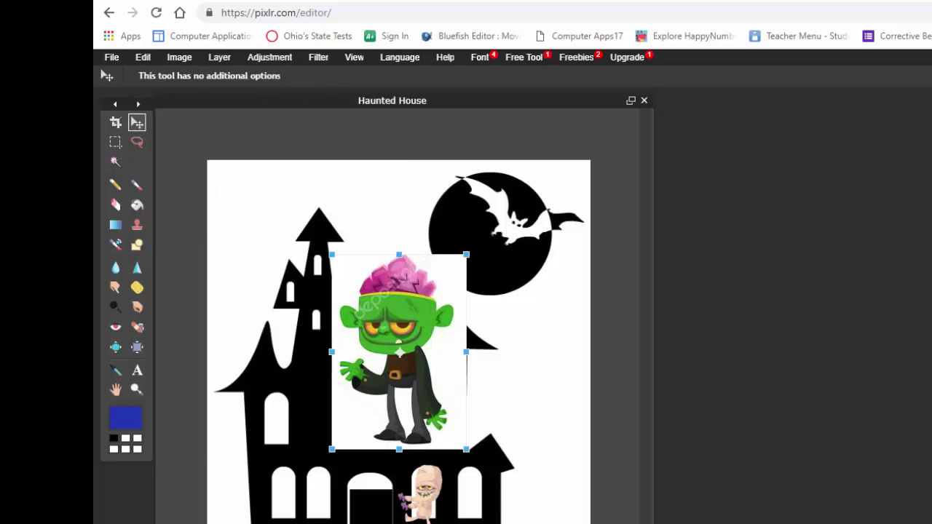
left_click_drag(333, 257, 364, 304)
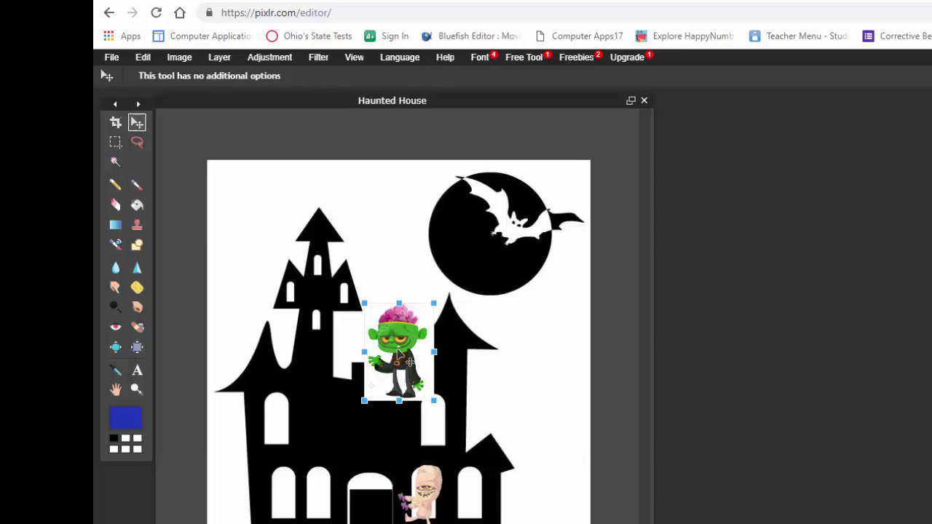
left_click(506, 379)
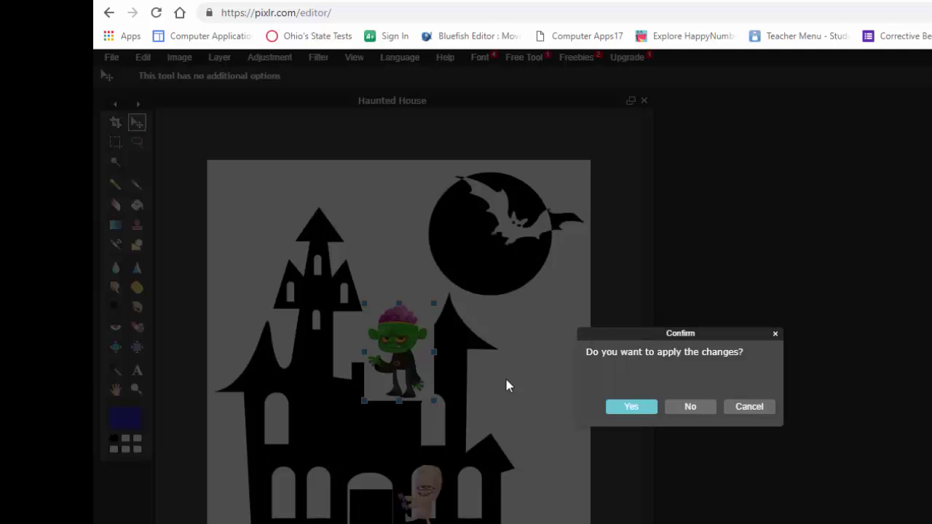
left_click(630, 409)
left_click_drag(402, 353, 329, 398)
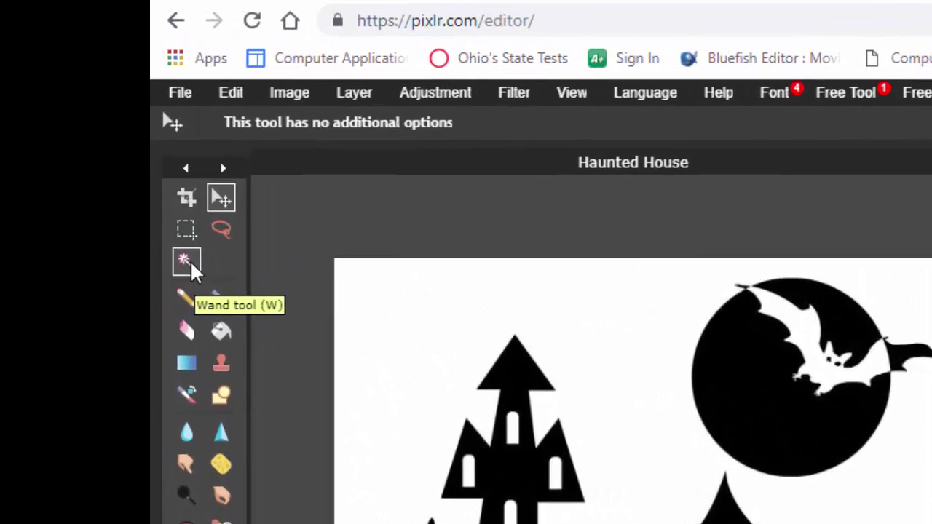
Step: Select Frankenstein's white background with the Wand, clear it, and deselect
left_click(116, 166)
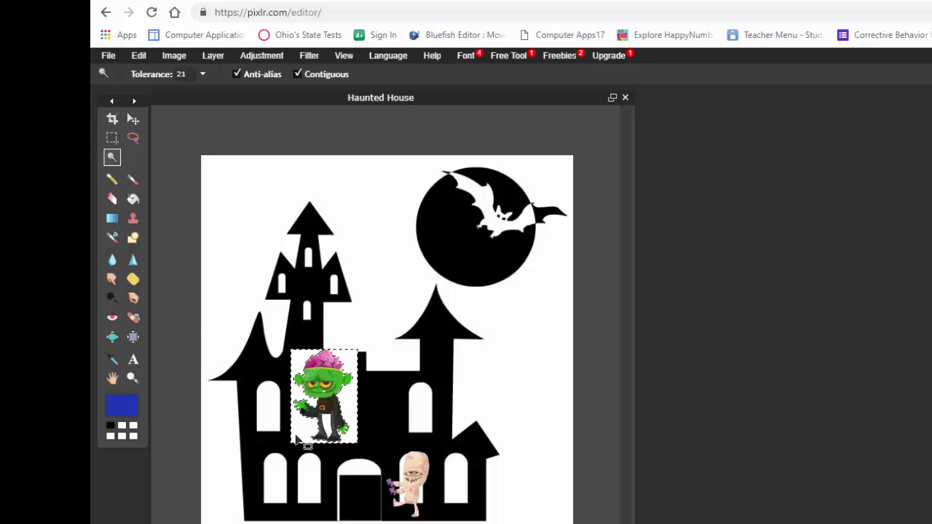
key("alt+BackSpace")
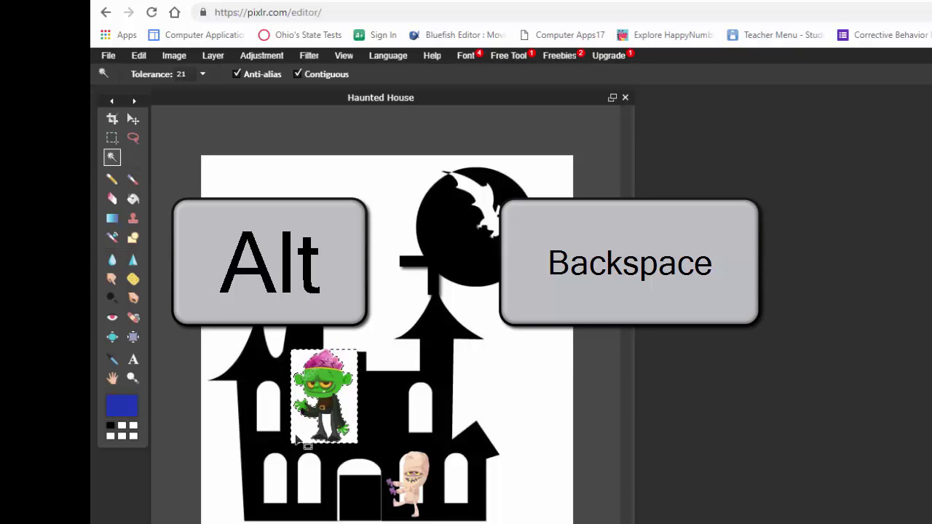
key("Delete")
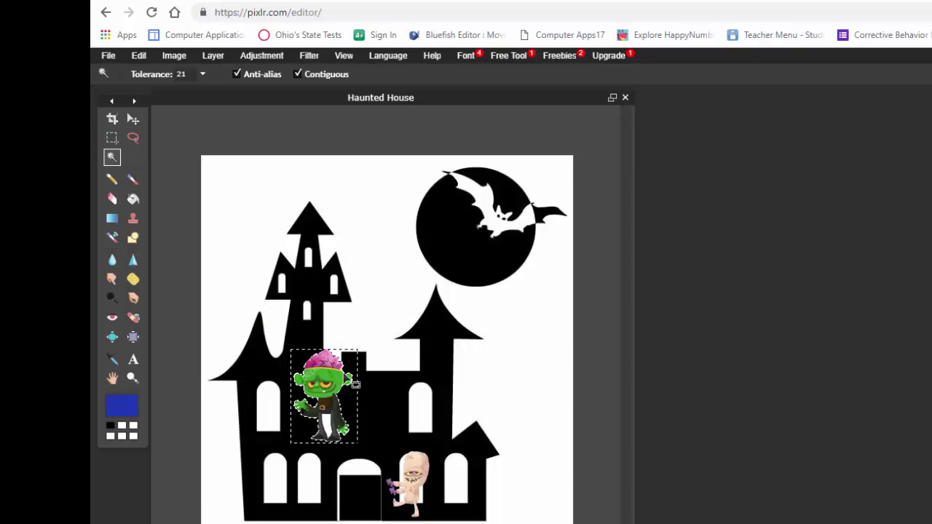
key("ctrl+d")
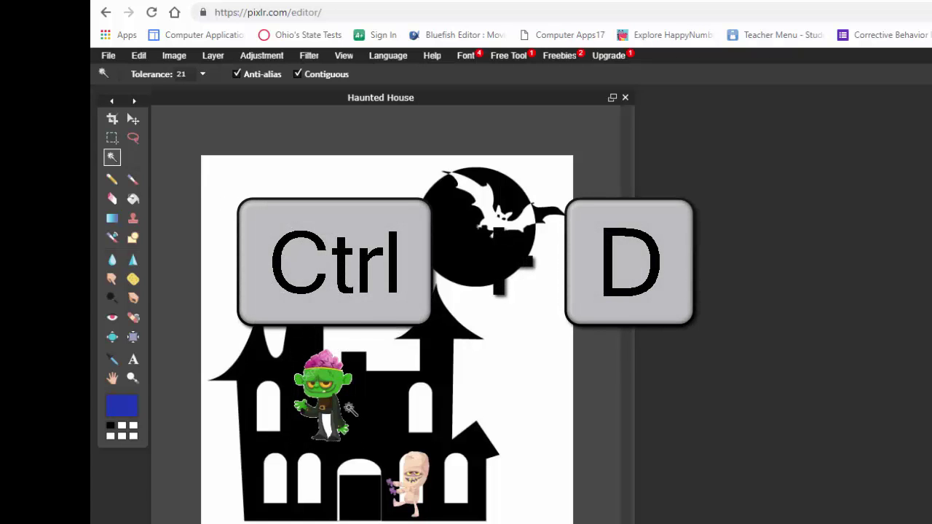
Step: Move Frankenstein down, shrink him further, and fit him into the lower-left arched window
left_click(133, 119)
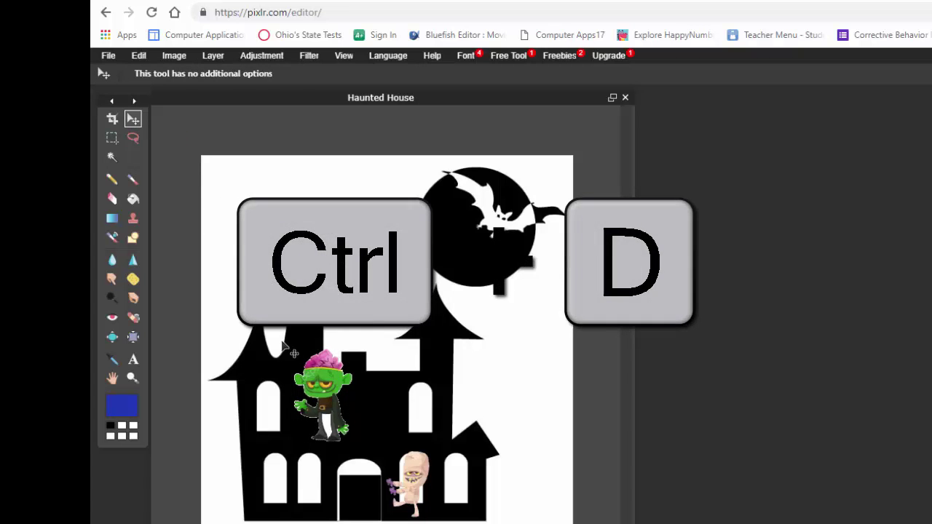
left_click_drag(332, 406, 321, 487)
left_click(137, 58)
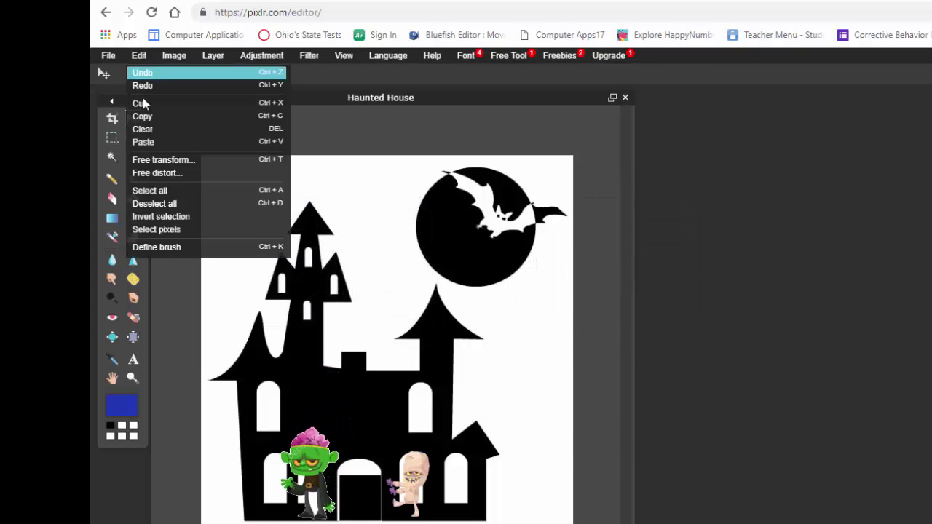
left_click(157, 160)
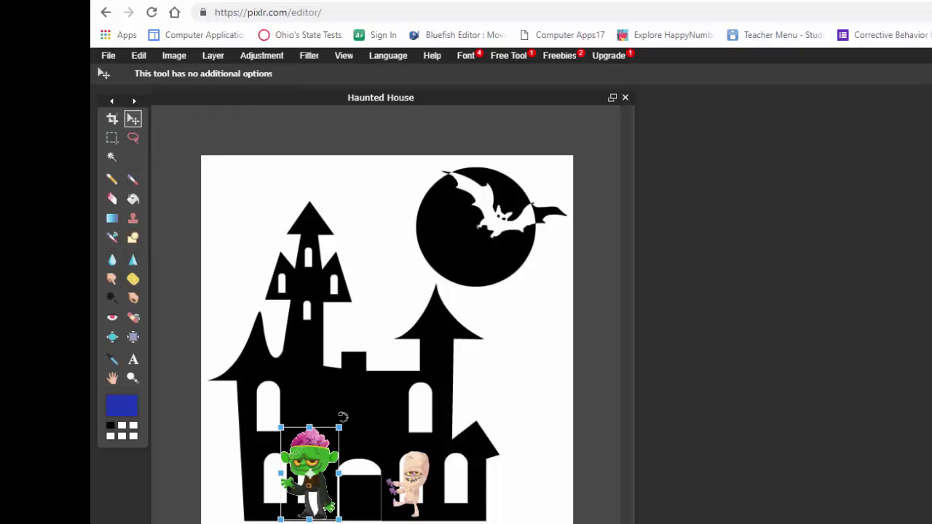
left_click_drag(339, 427, 327, 448)
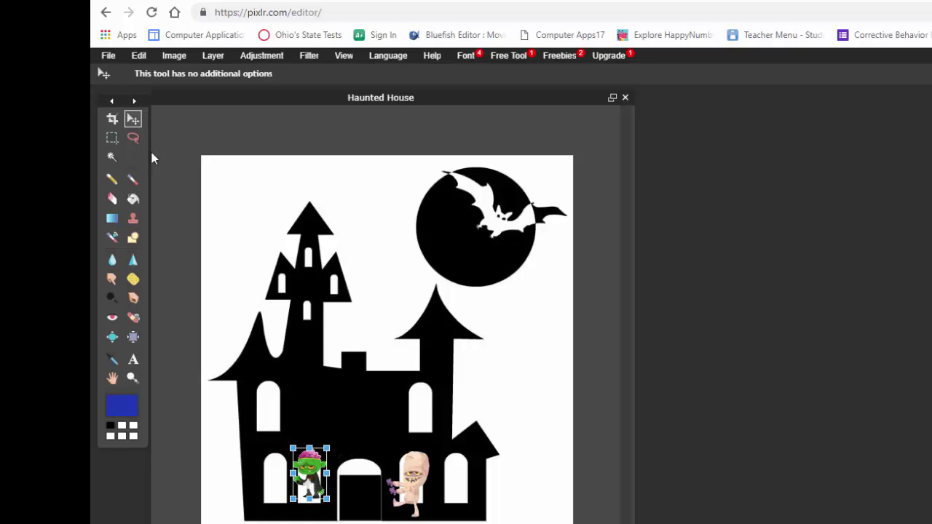
left_click(133, 118)
left_click(610, 395)
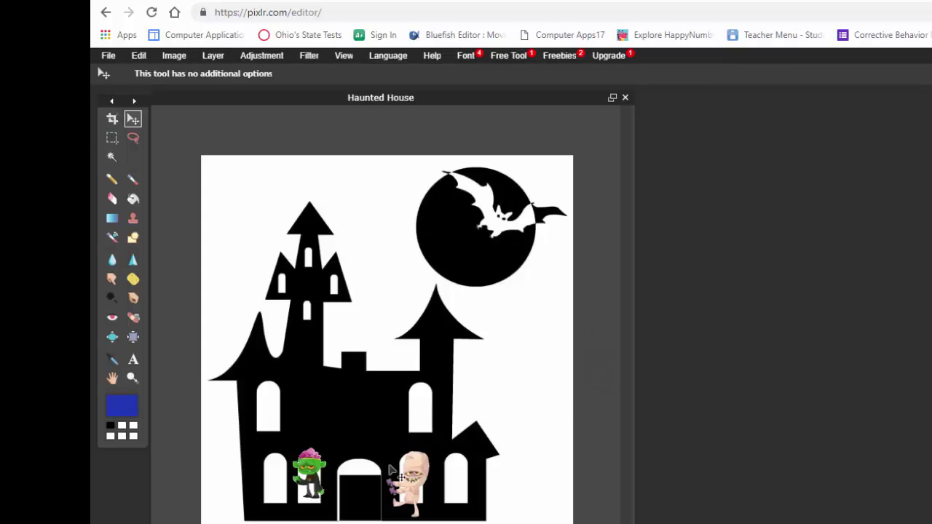
left_click_drag(313, 498, 310, 497)
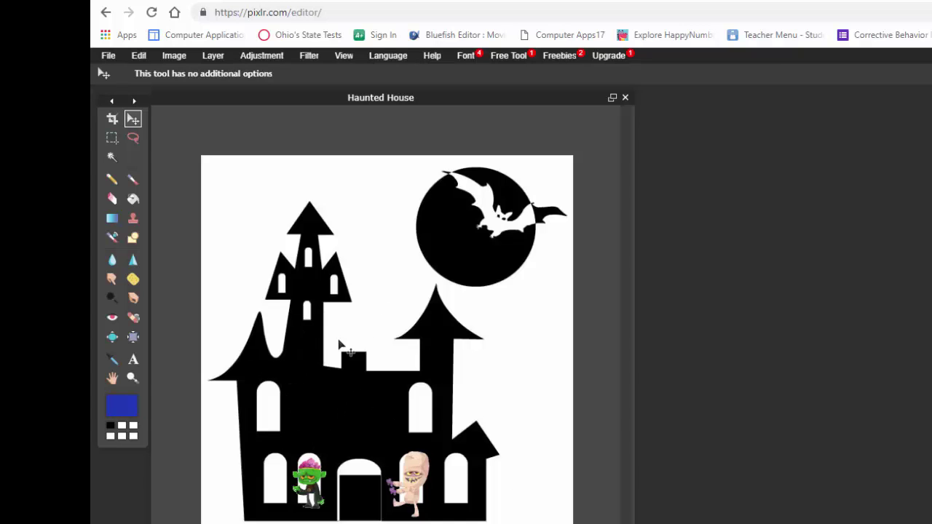
Step: Save the picture as JPEG 'Haunted House with characters' at quality 80
left_click(108, 57)
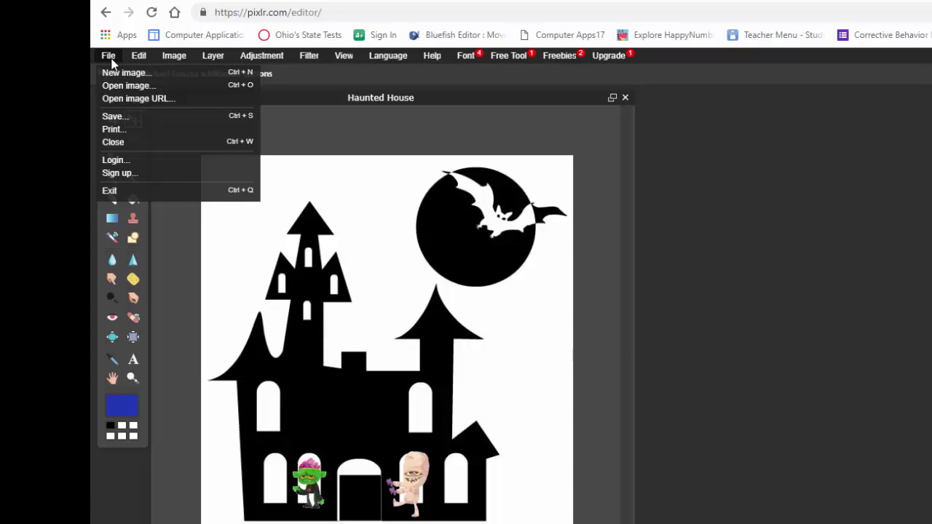
left_click(117, 116)
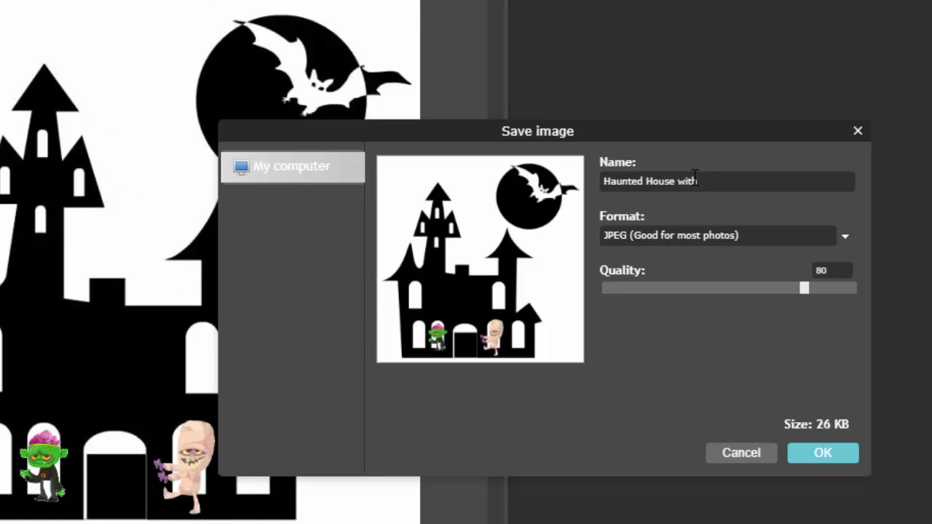
type("with characters")
left_click(820, 450)
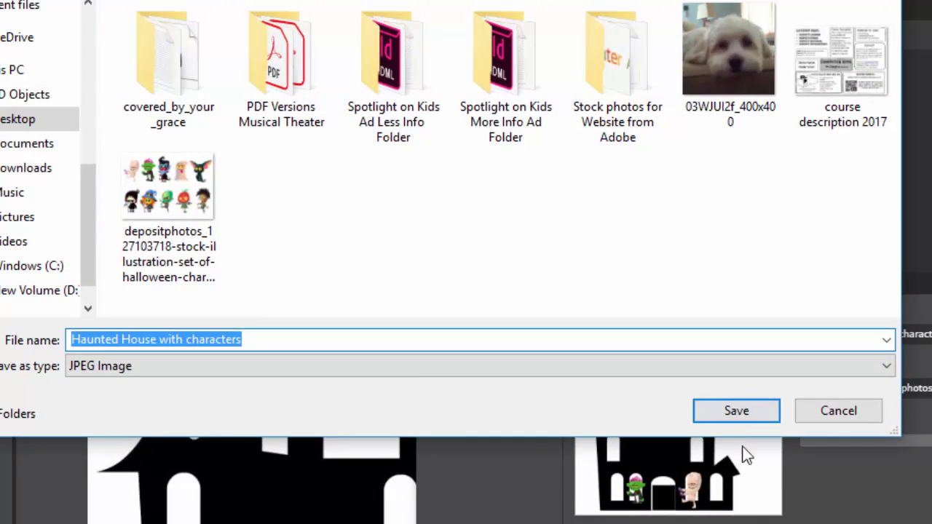
left_click(733, 412)
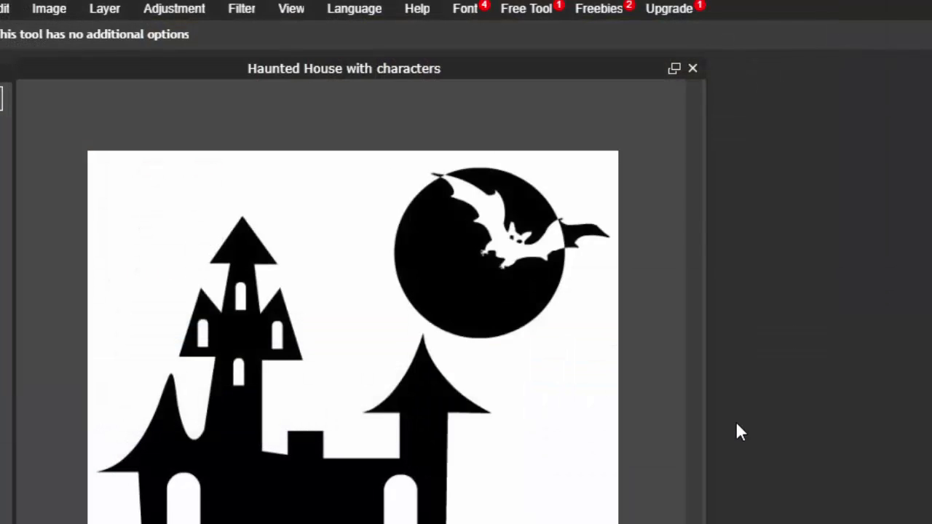